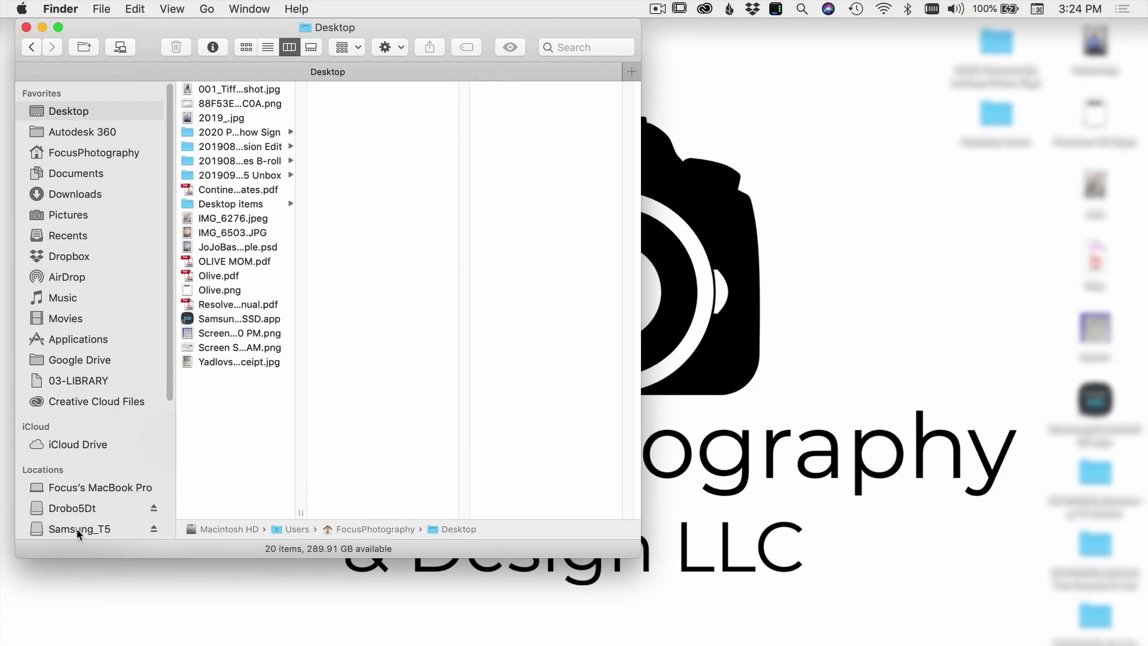
# Run SamsungPortableSSD_Setup_Mac.pkg from Samsung_T5, accepting the license and installing on Macintosh HD.
pyautogui.click(76, 527)
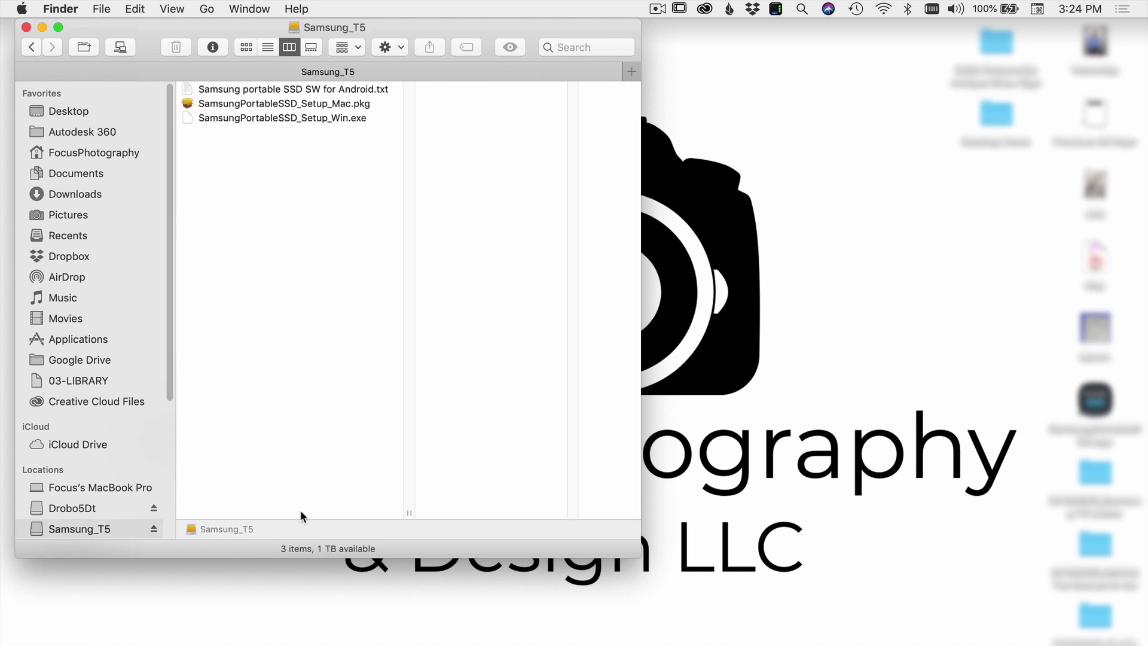
pyautogui.doubleClick(281, 103)
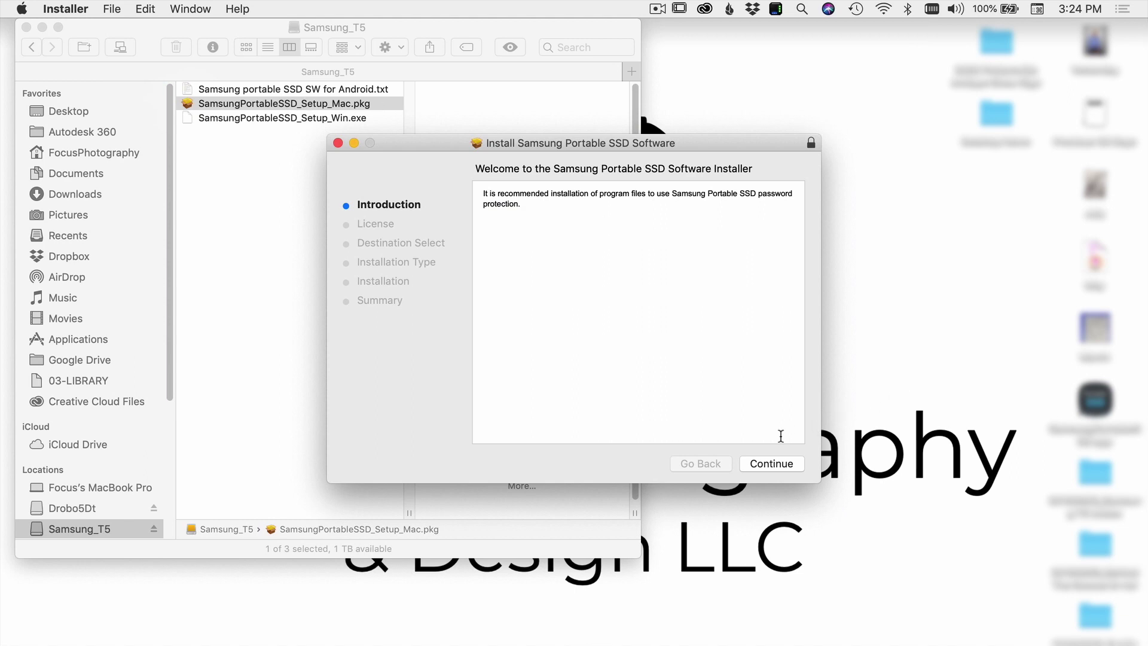
pyautogui.click(771, 464)
pyautogui.click(781, 463)
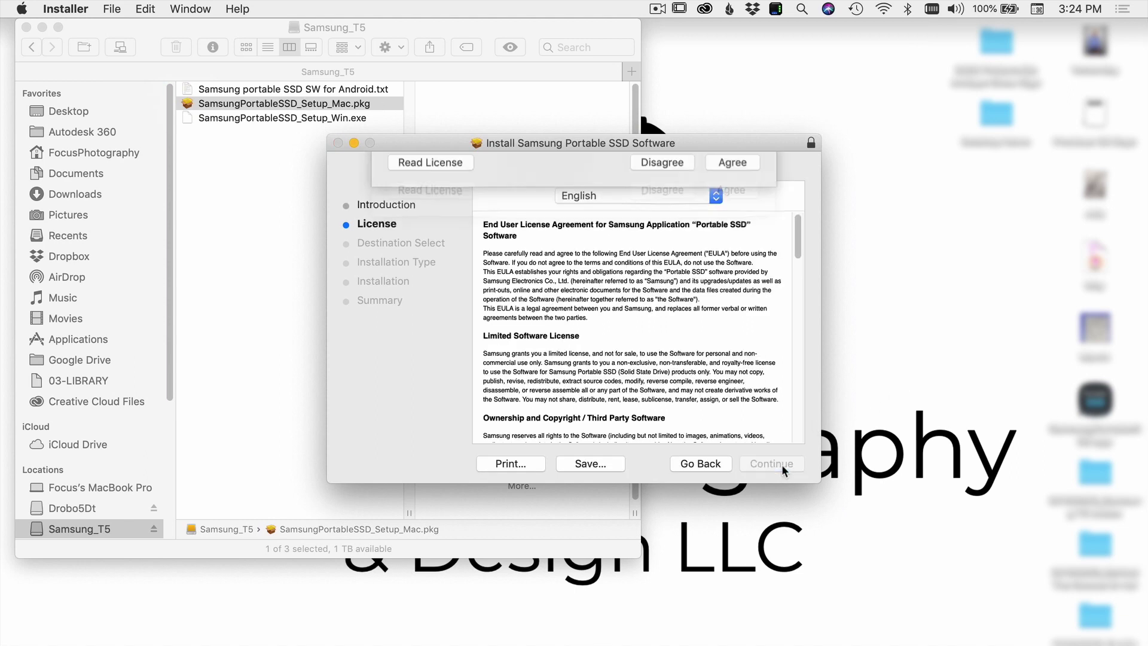
pyautogui.click(737, 272)
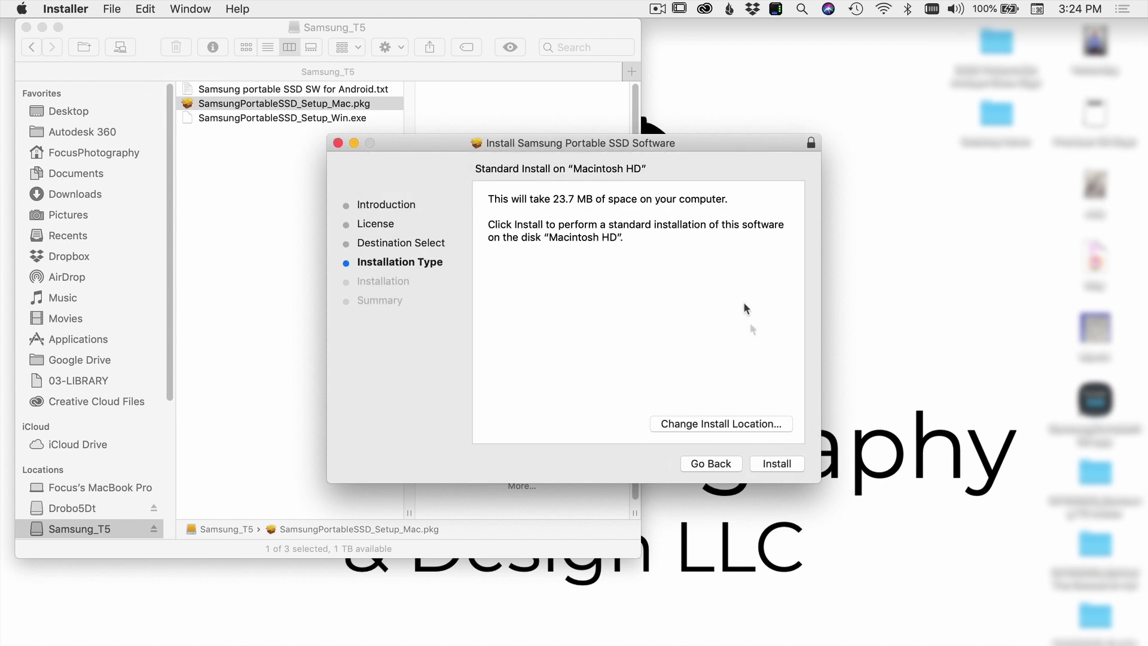
pyautogui.click(775, 463)
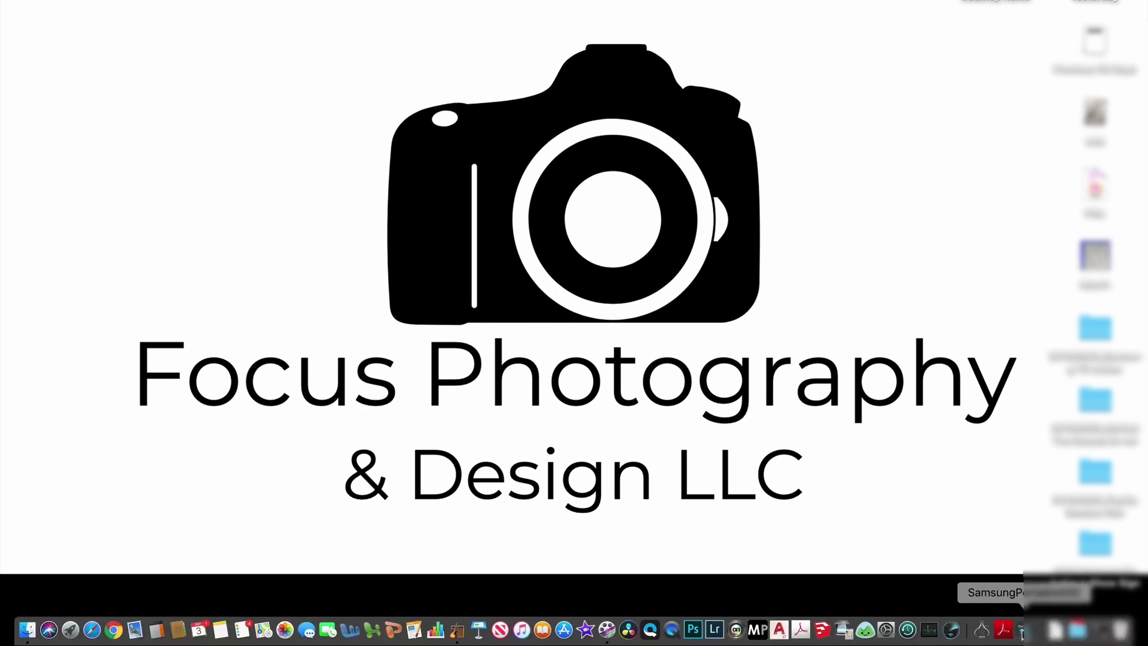
# Launch Samsung Portable SSD and check for updates, confirming version 1.6.4 is current.
pyautogui.click(1022, 630)
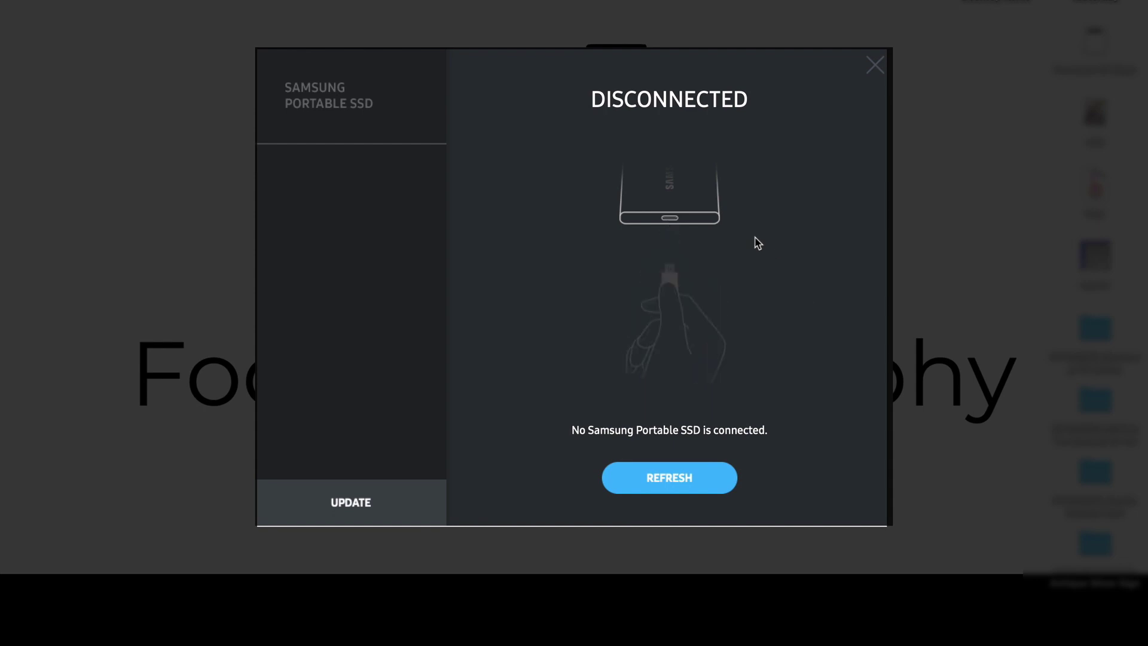
pyautogui.click(363, 513)
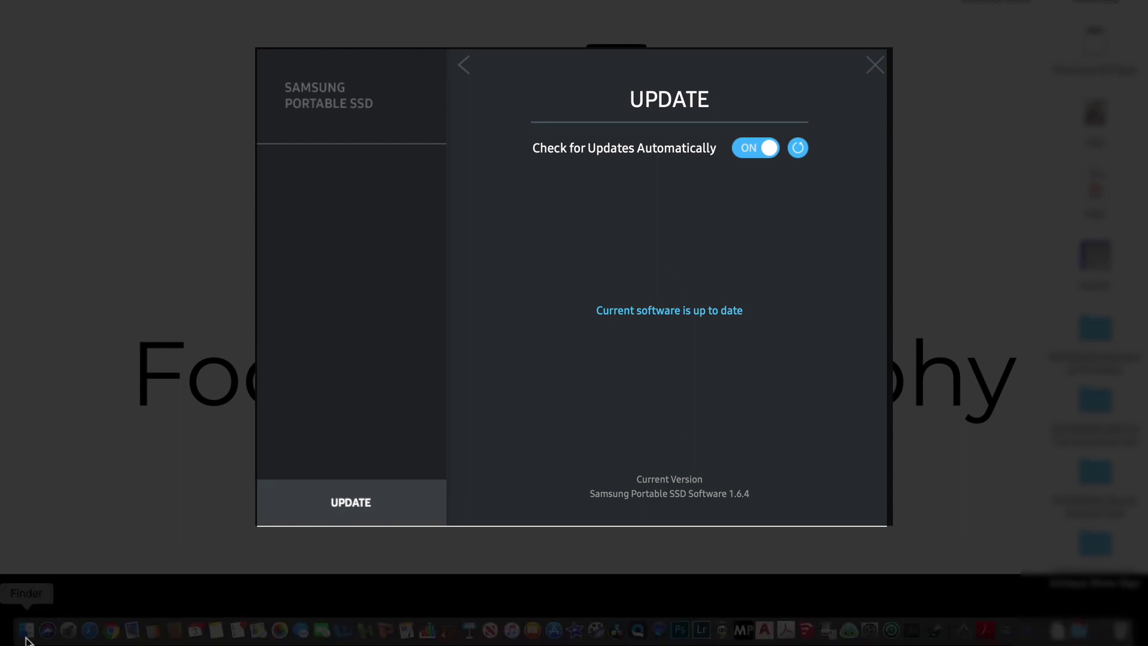
pyautogui.click(27, 639)
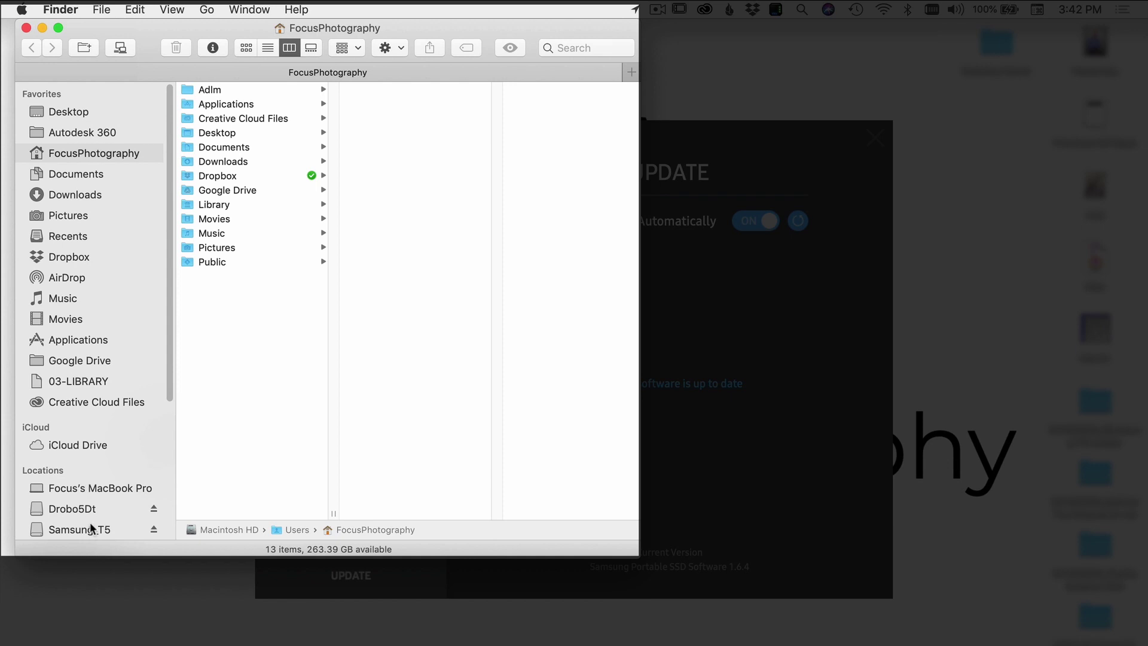
pyautogui.click(91, 529)
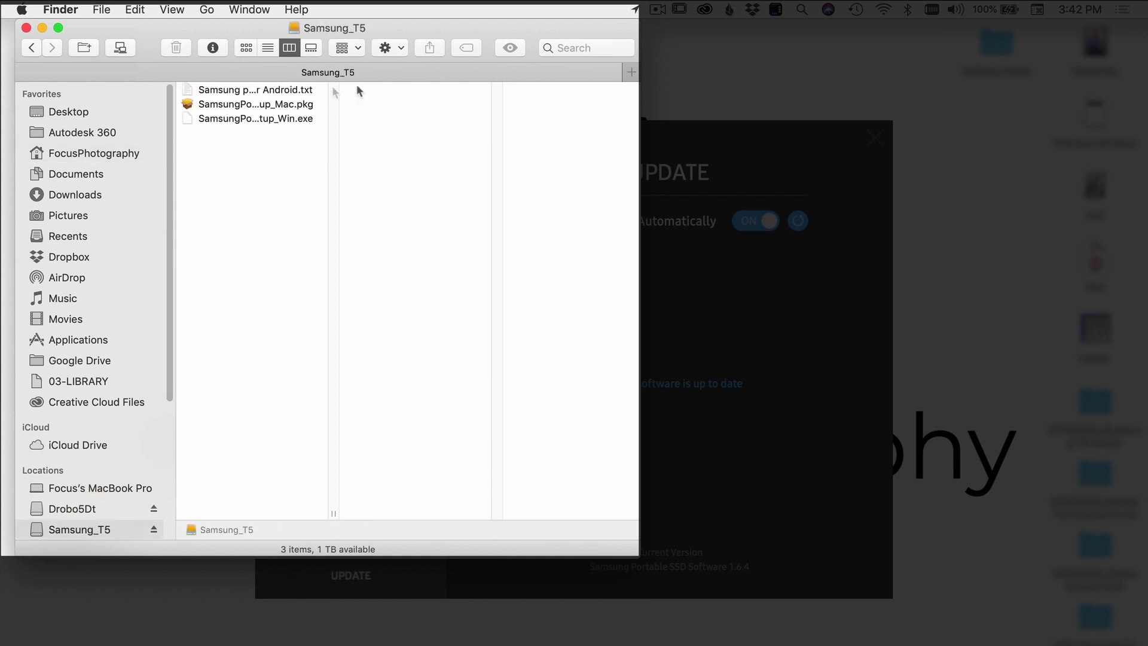
pyautogui.click(721, 281)
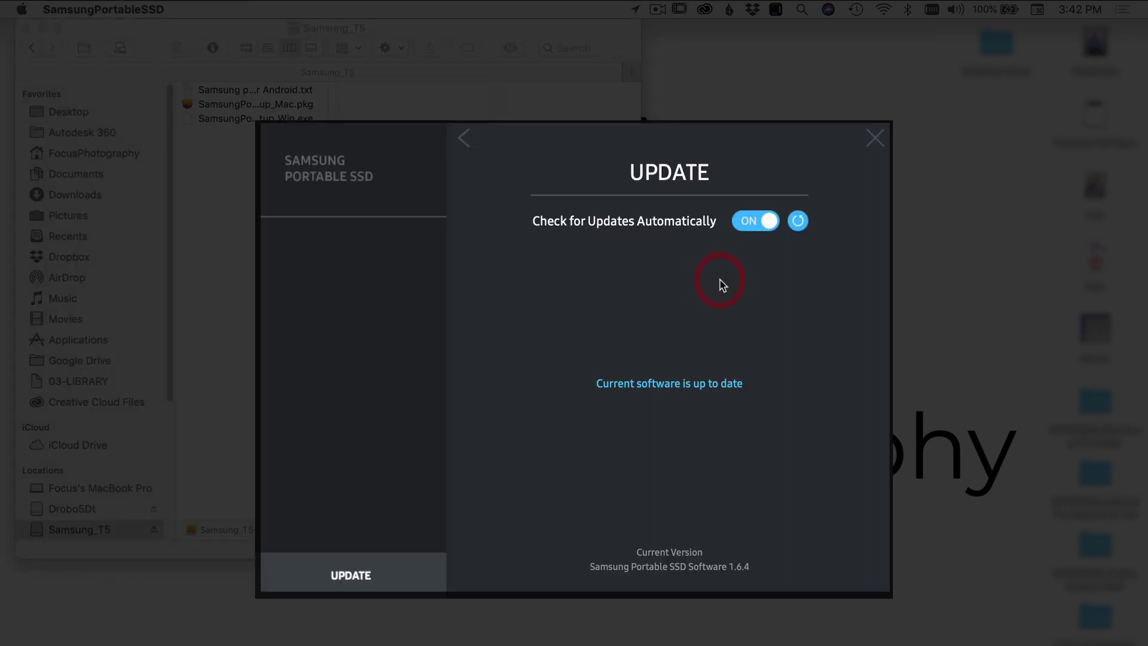
# Return to the connection screen, refresh the drive status twice, and close Samsung Portable SSD.
pyautogui.click(465, 137)
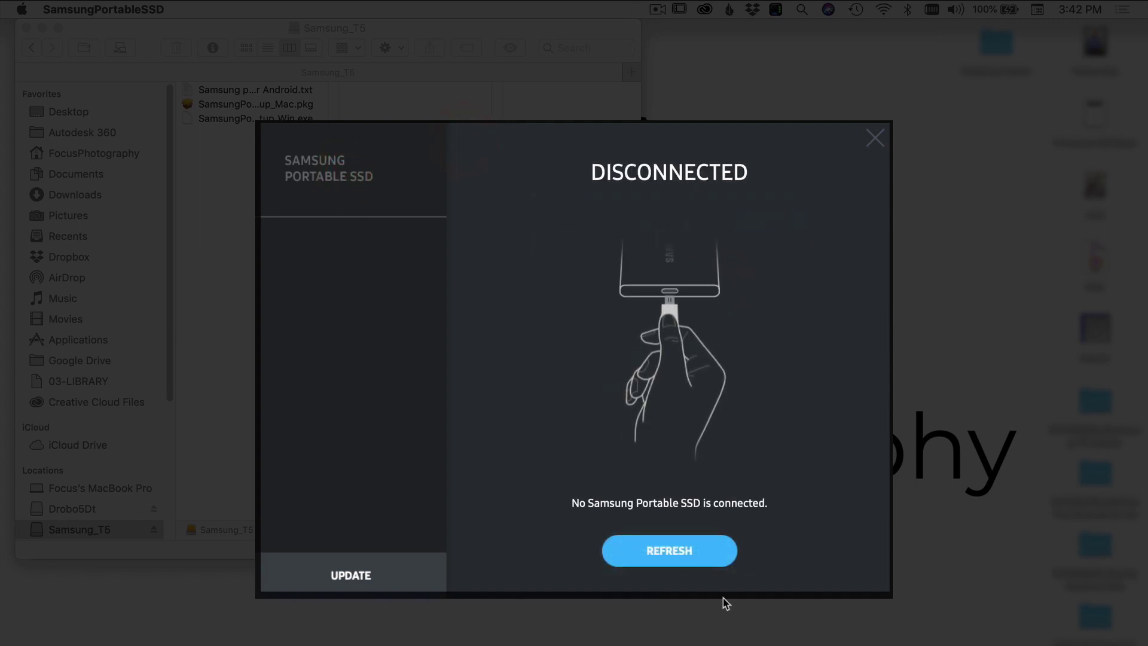
pyautogui.click(688, 551)
pyautogui.click(688, 551)
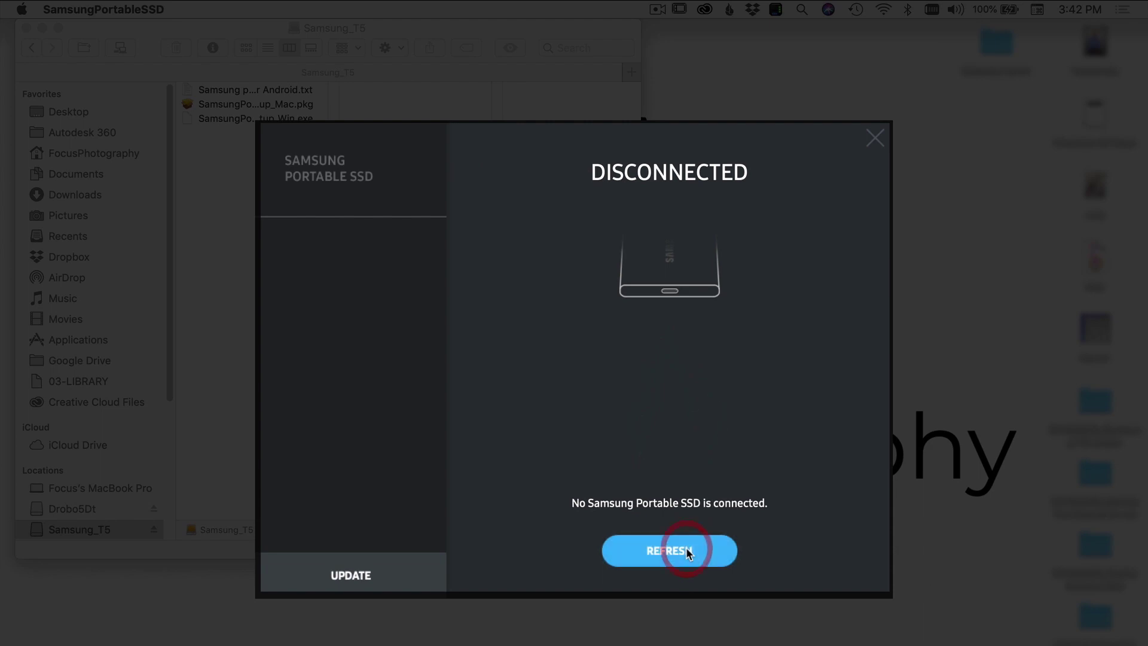
pyautogui.click(875, 137)
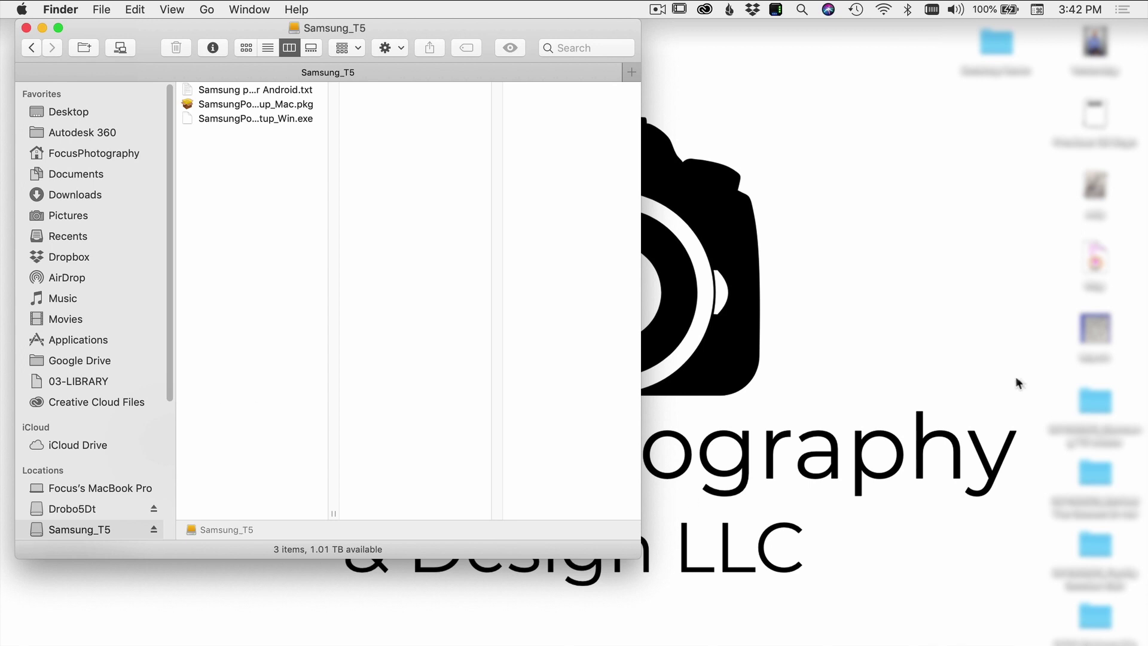
# Drag the Behind The Scenes B-roll folder from the desktop onto Samsung_T5, leaving 997.79 GB free.
pyautogui.click(1105, 482)
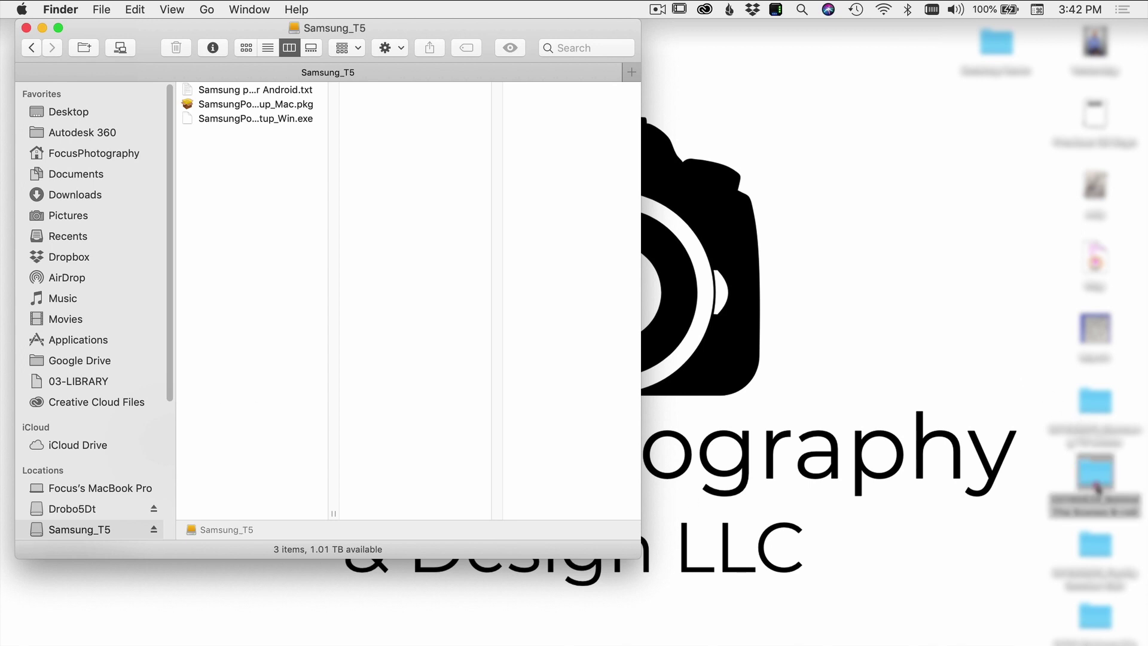
pyautogui.moveTo(1096, 476); pyautogui.dragTo(835, 268)
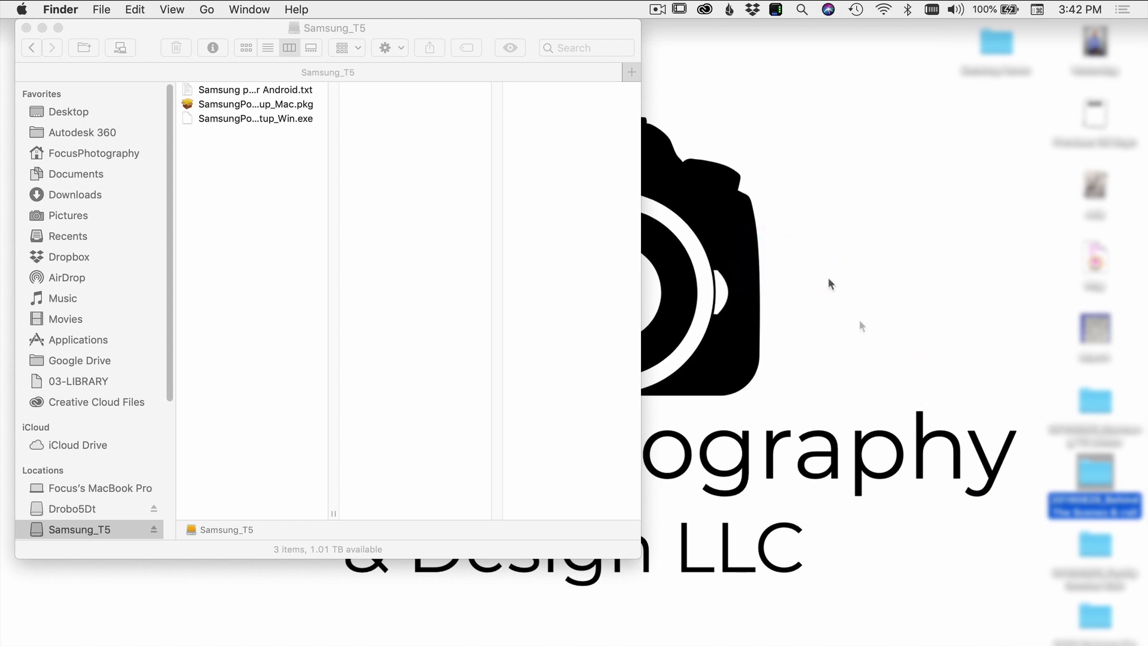
pyautogui.moveTo(1101, 480); pyautogui.dragTo(231, 239)
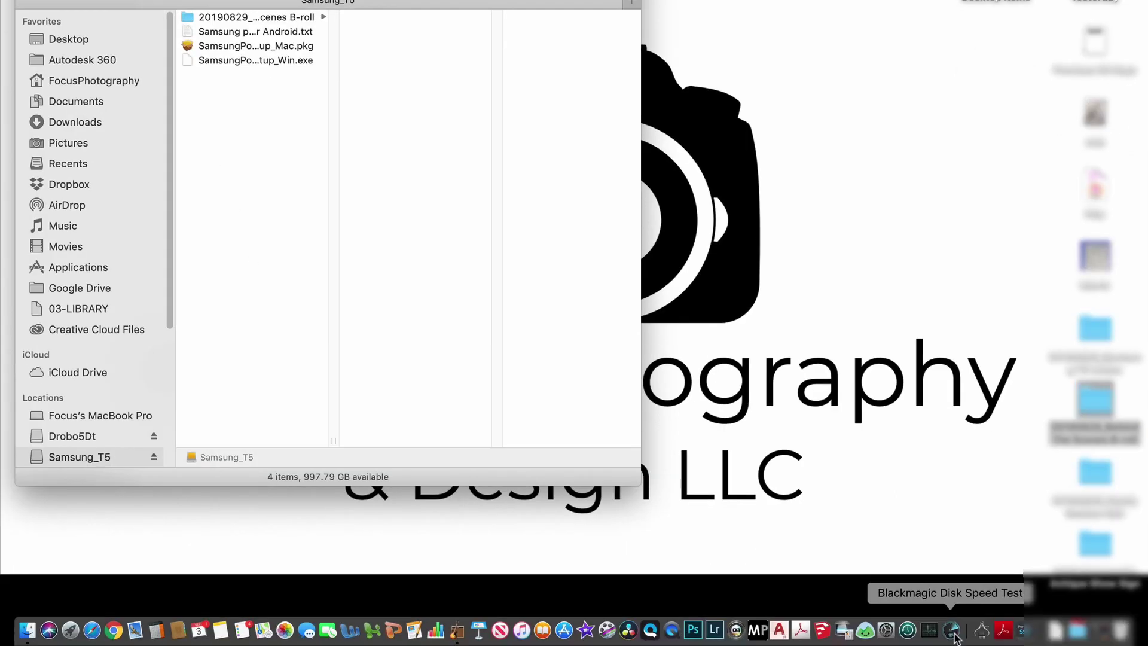
# Target Samsung_T5 in Disk Speed Test and benchmark it: about 397 MB/s write, 415 MB/s read.
pyautogui.click(953, 633)
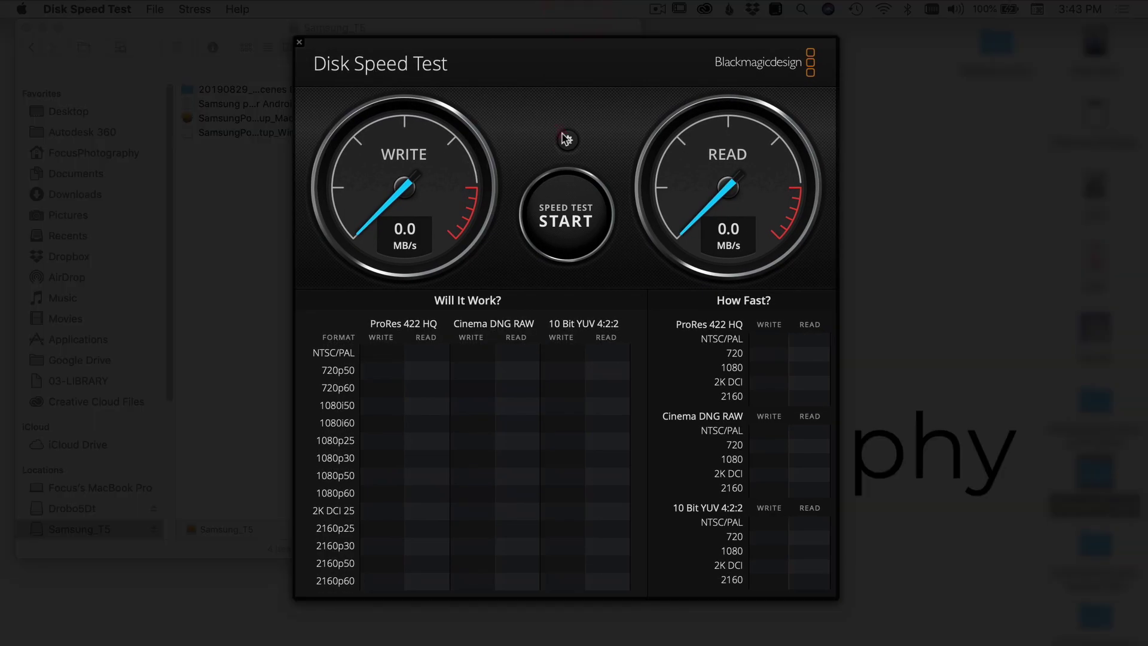
pyautogui.click(567, 139)
pyautogui.click(554, 187)
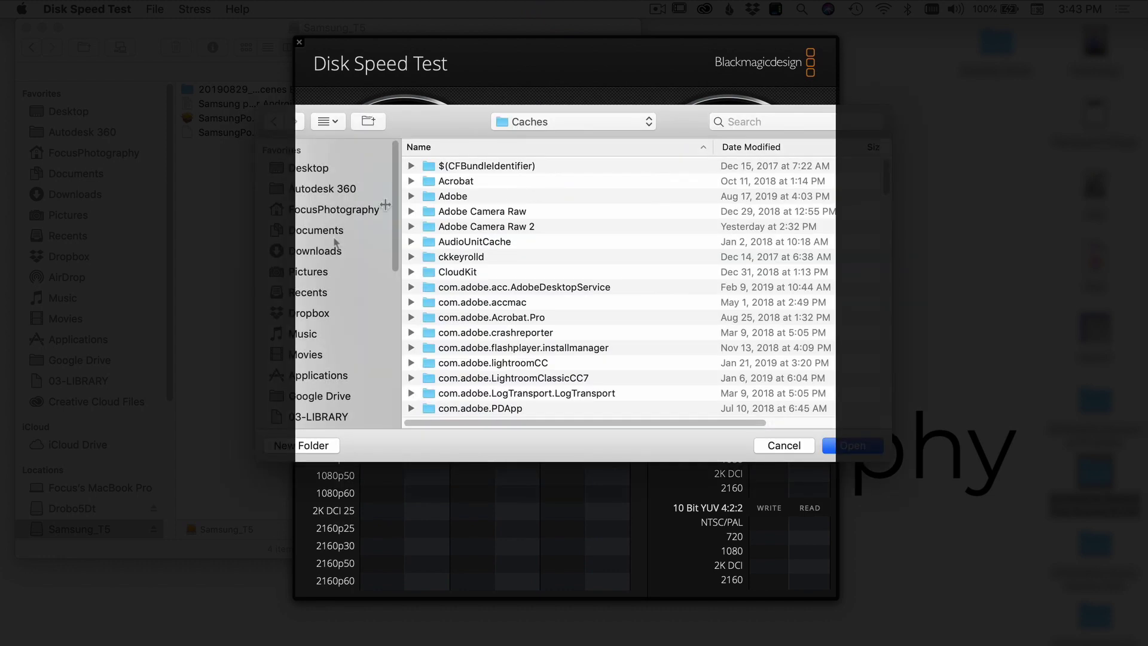
pyautogui.scroll(-5, 306, 315)
pyautogui.click(309, 299)
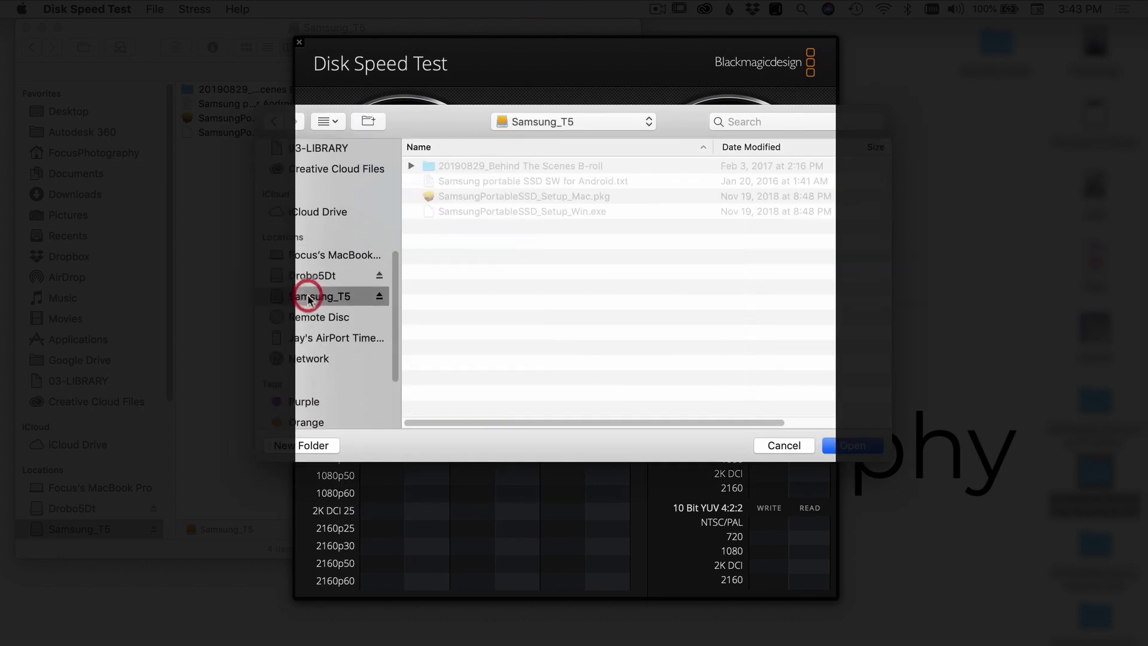
pyautogui.click(841, 445)
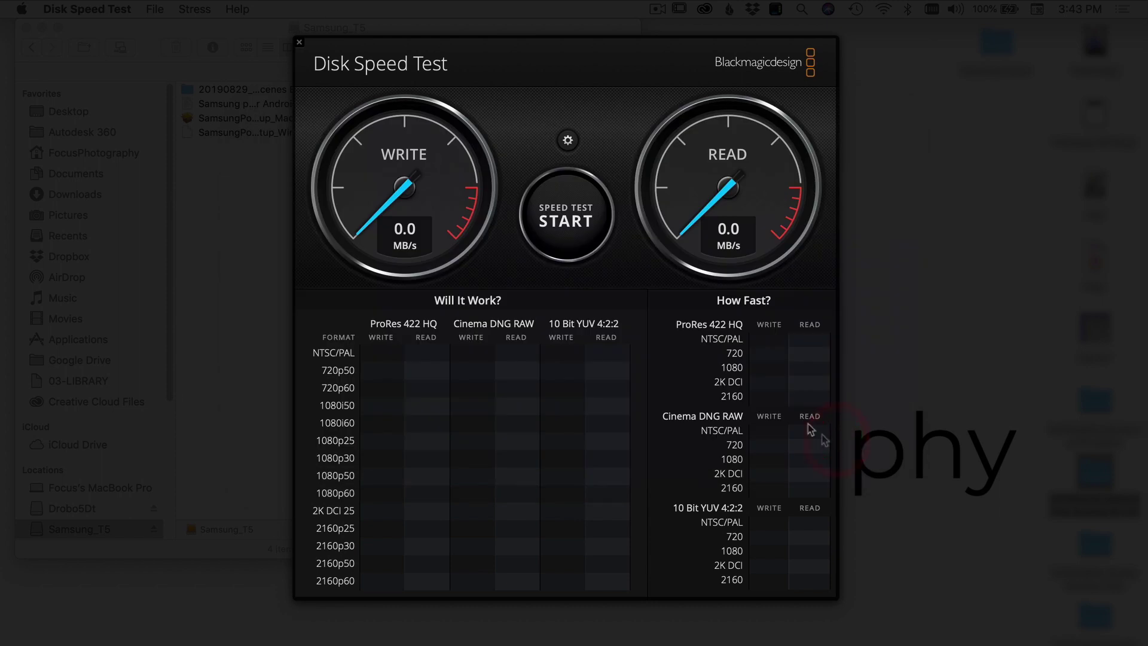
pyautogui.click(566, 214)
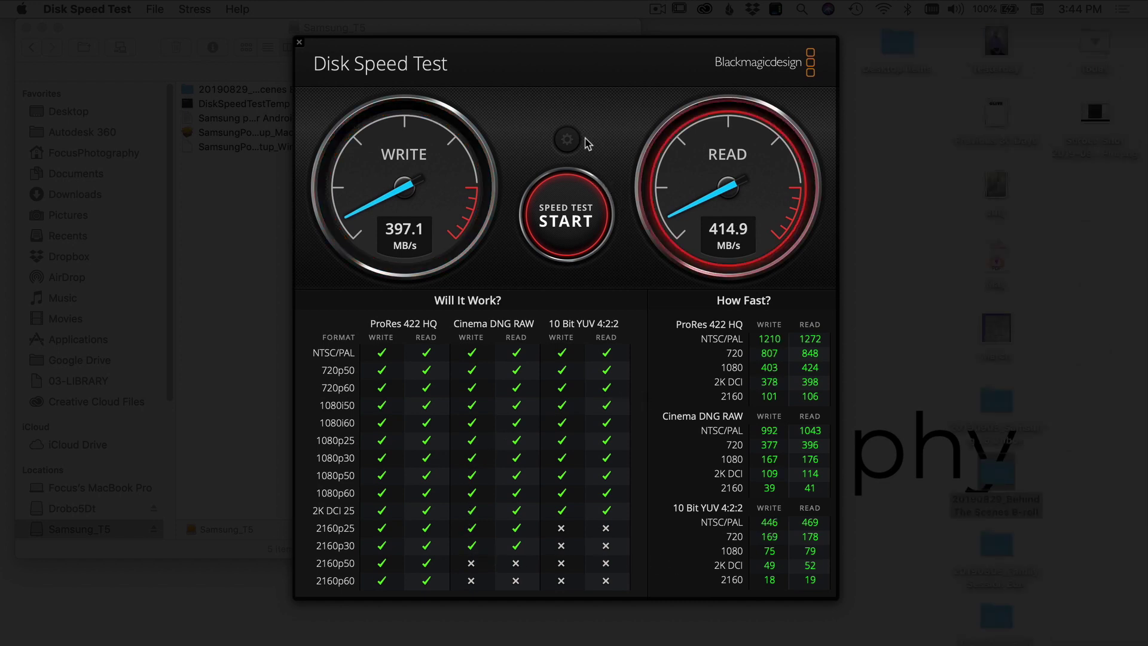
pyautogui.click(571, 205)
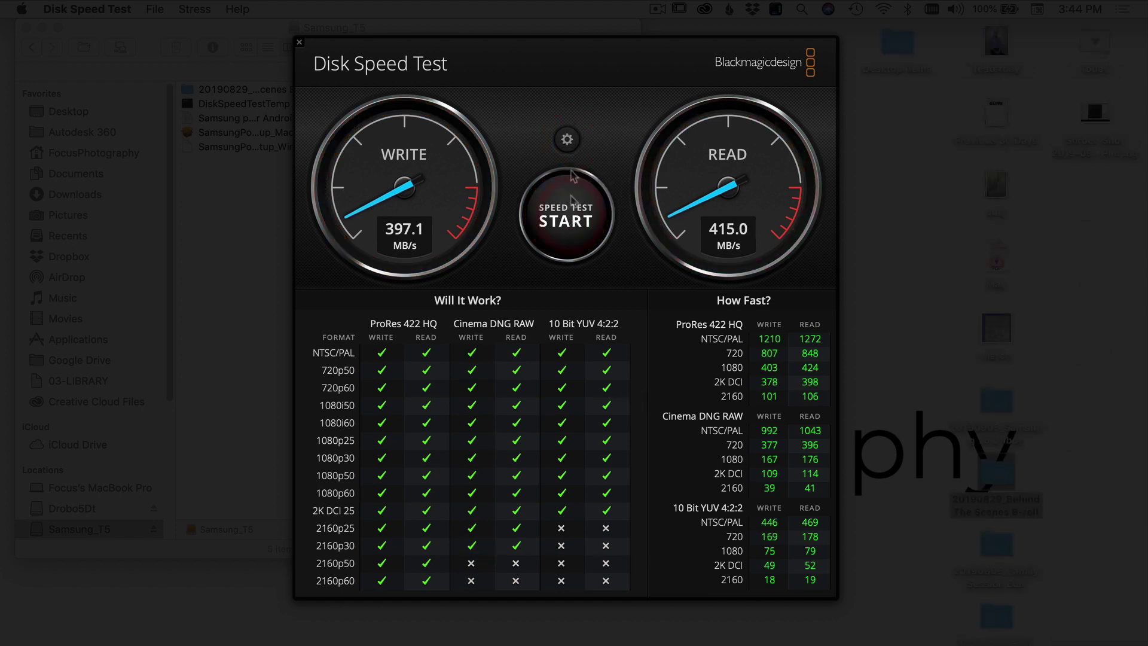
# Switch the benchmark target to the Drobo5Dt drive and start a new speed test.
pyautogui.click(566, 140)
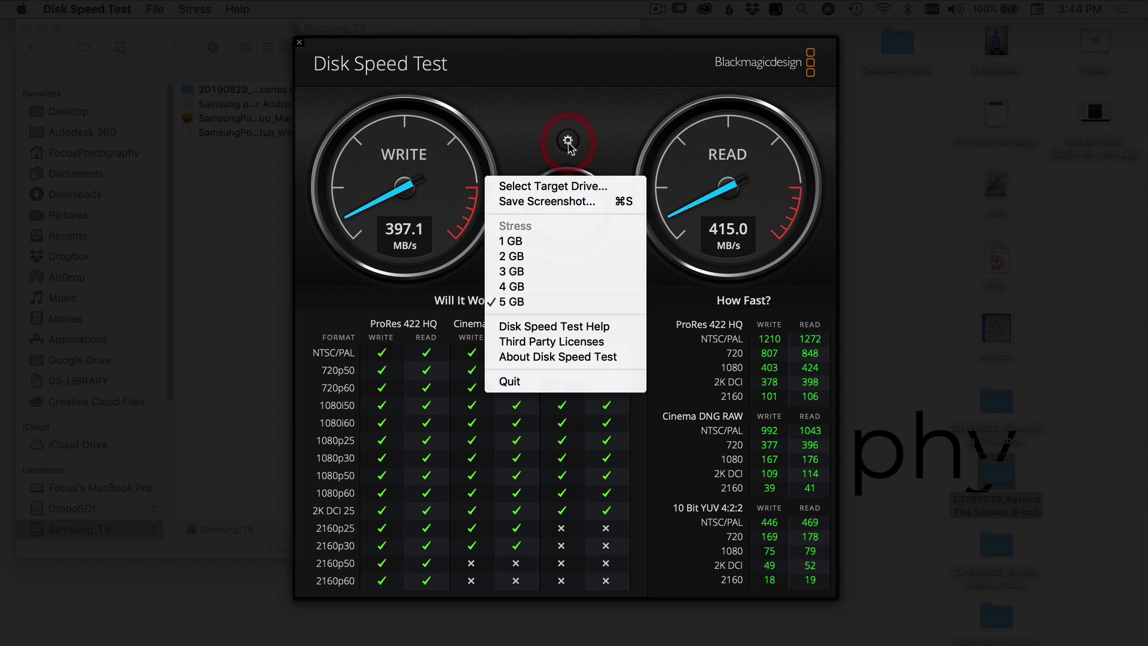
pyautogui.click(559, 188)
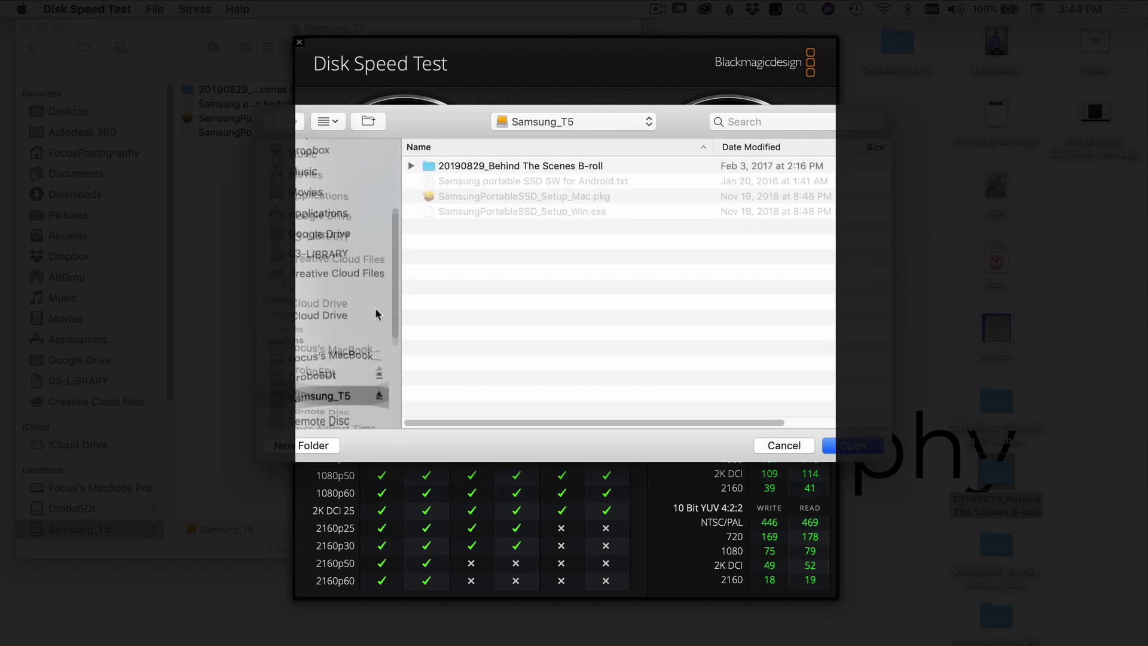
pyautogui.click(320, 364)
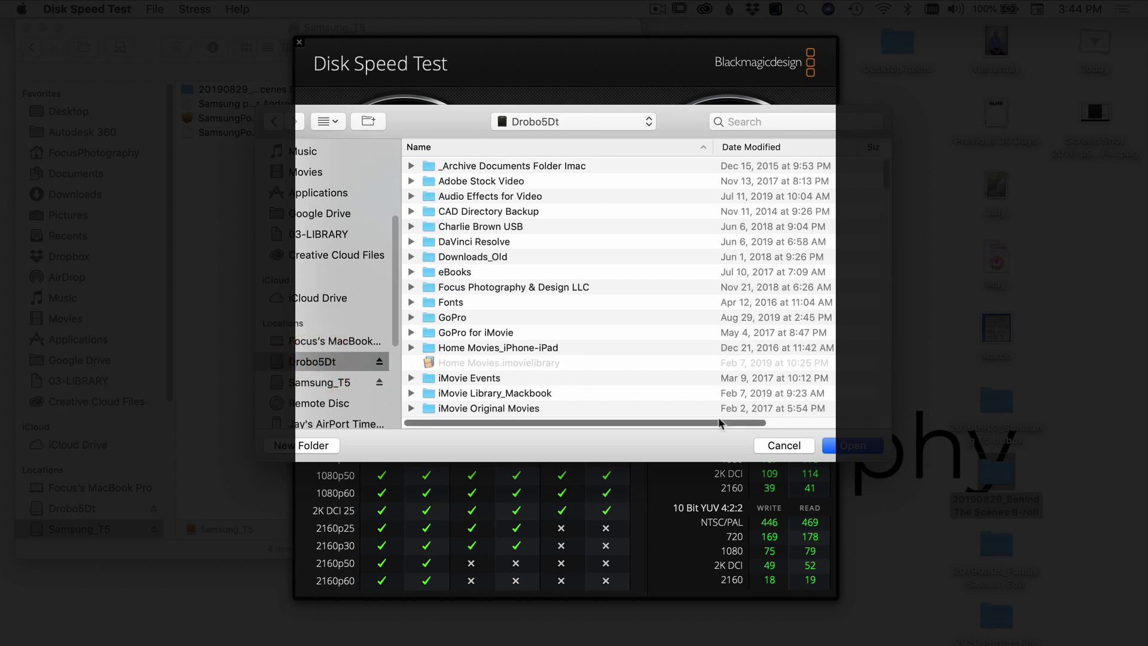
pyautogui.click(847, 446)
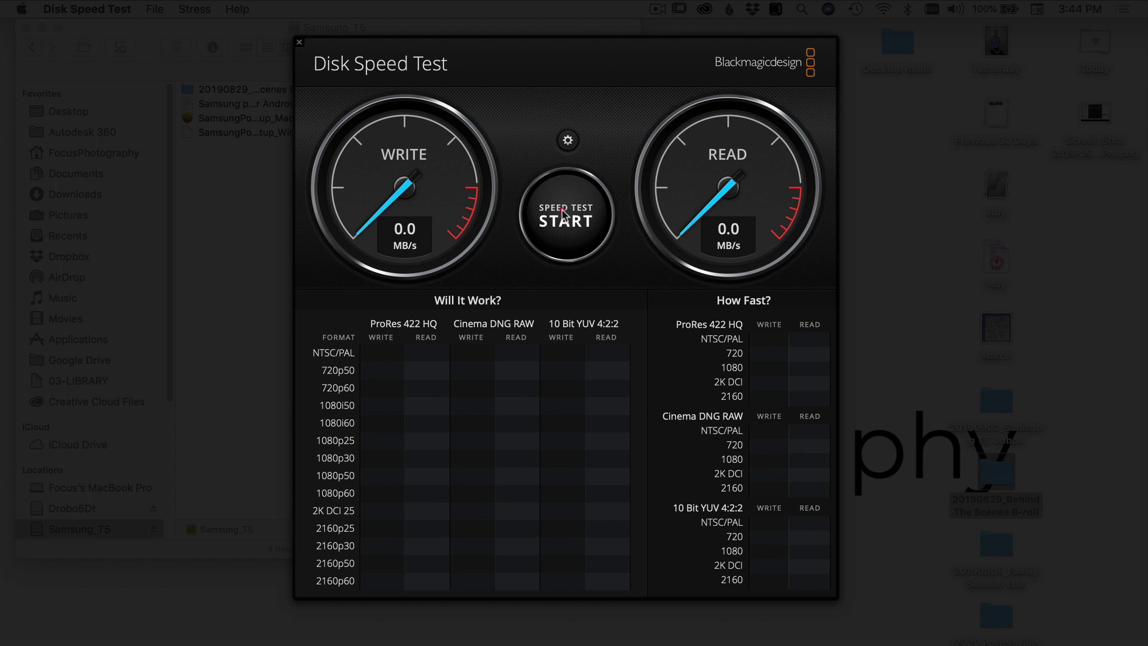
pyautogui.click(566, 220)
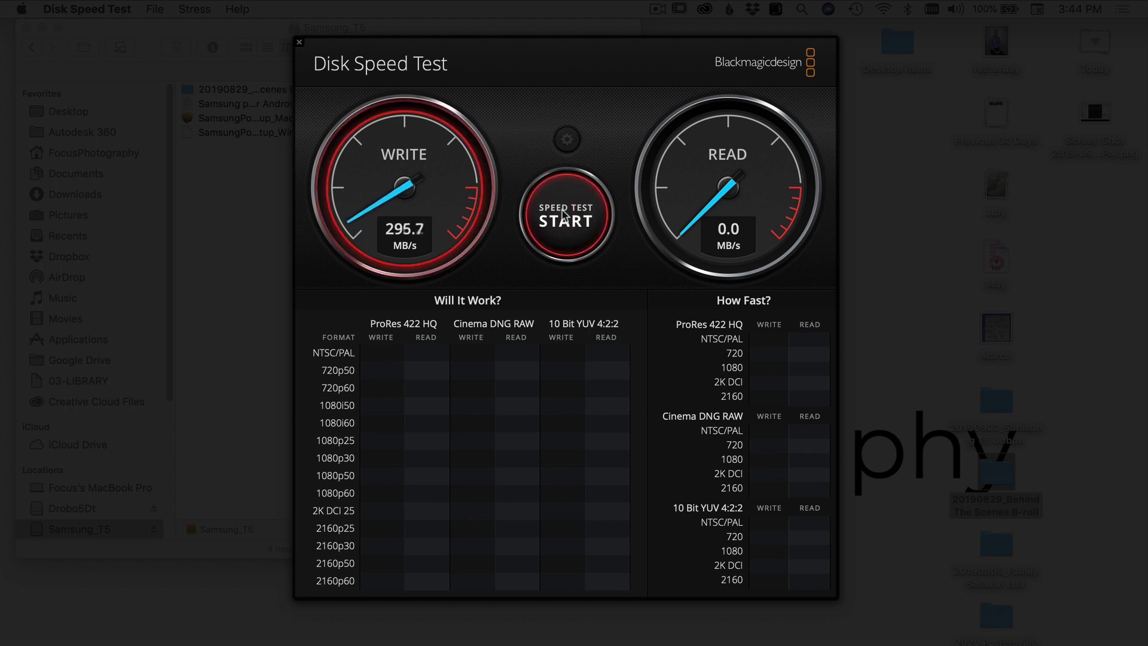